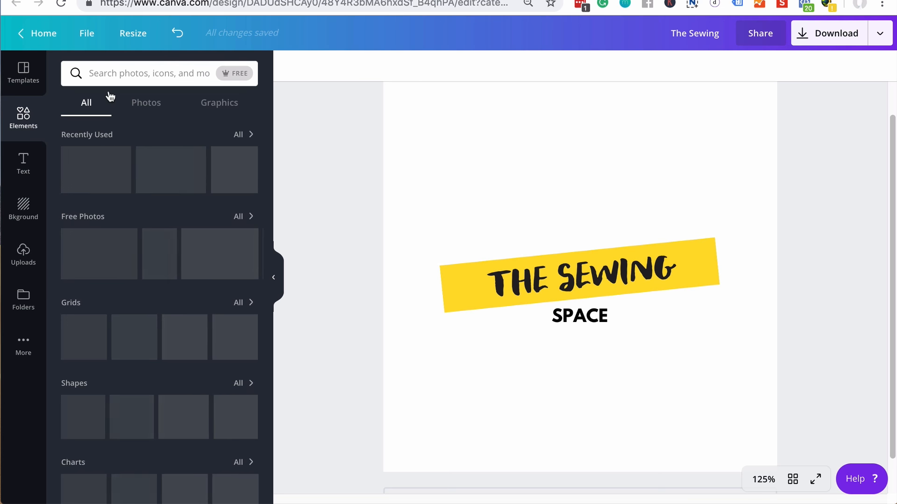
Search the elements library for "sewing machine" and restrict the results to graphics.
left_click(122, 72)
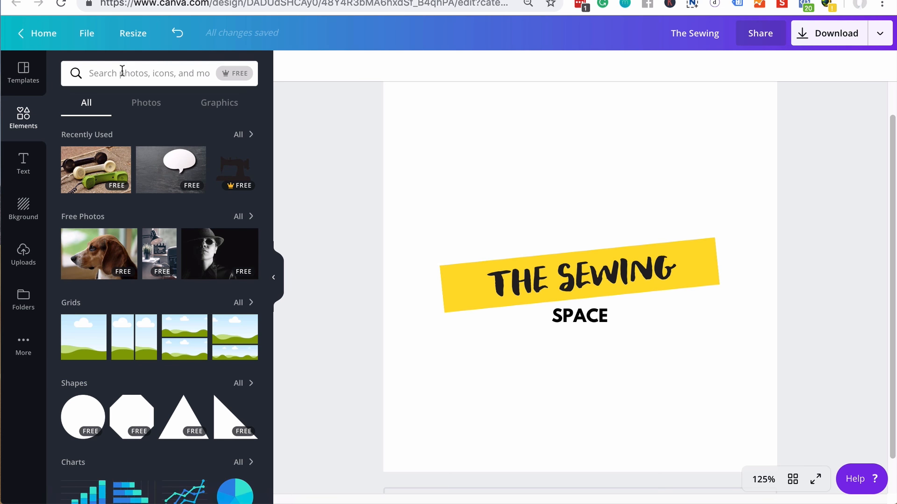
type("sewing")
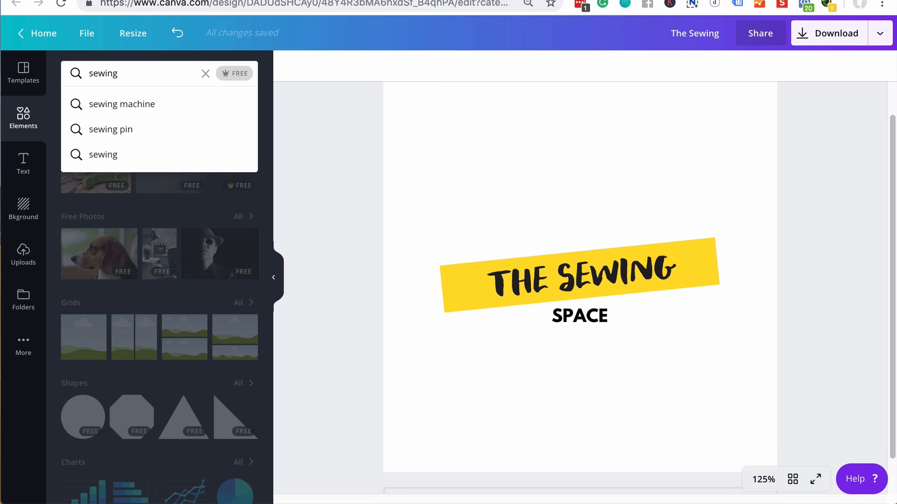
key("Down")
key("Return")
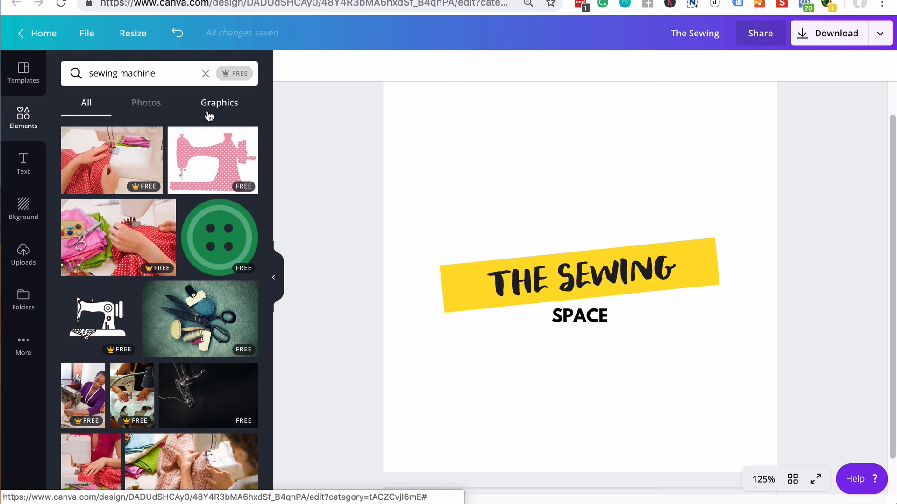
left_click(210, 111)
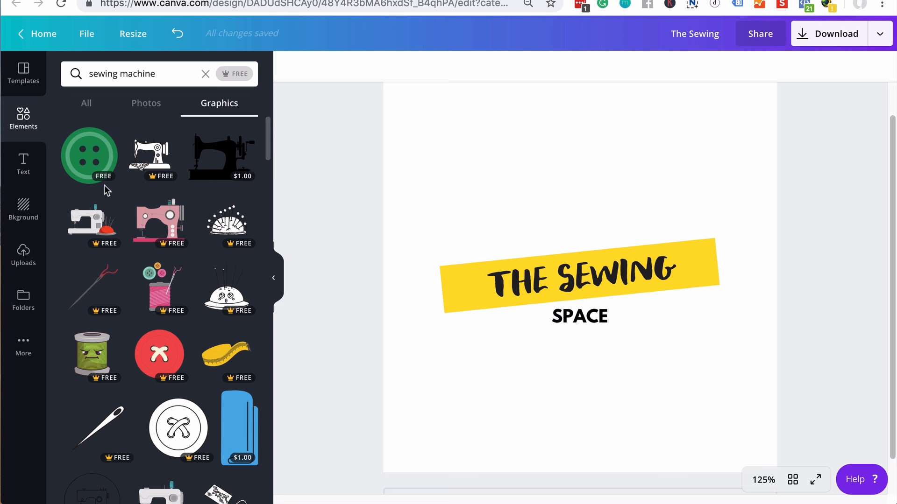
Find a solid black sewing machine silhouette among the graphics and add it to the logo page.
scroll(120, 268, "down", 2)
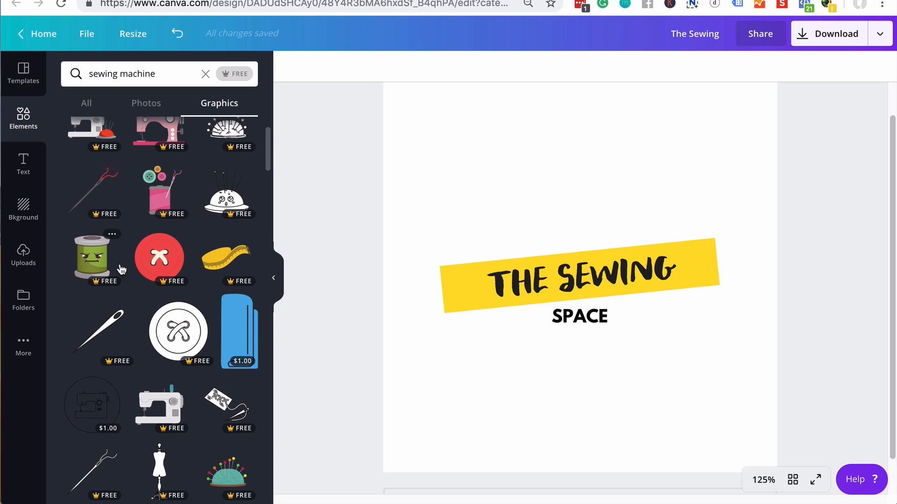
scroll(120, 267, "down", 4)
scroll(120, 267, "down", 2)
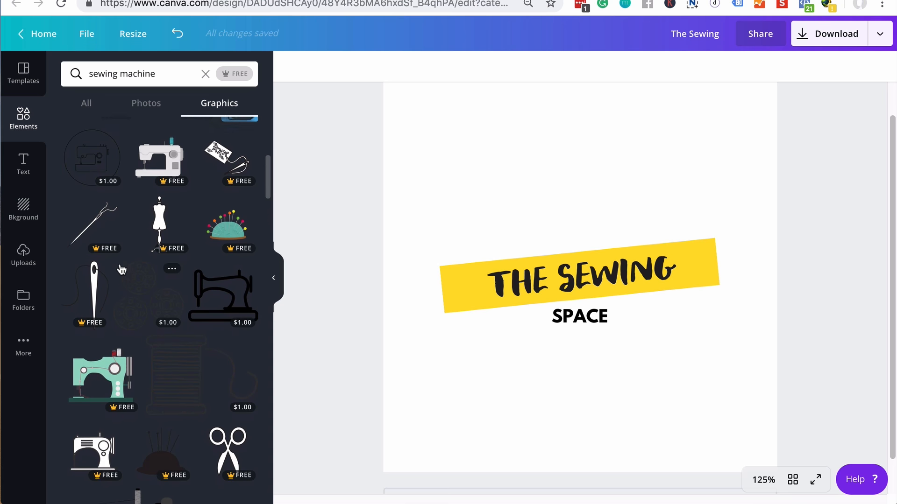
scroll(121, 270, "down", 5)
scroll(140, 313, "down", 4)
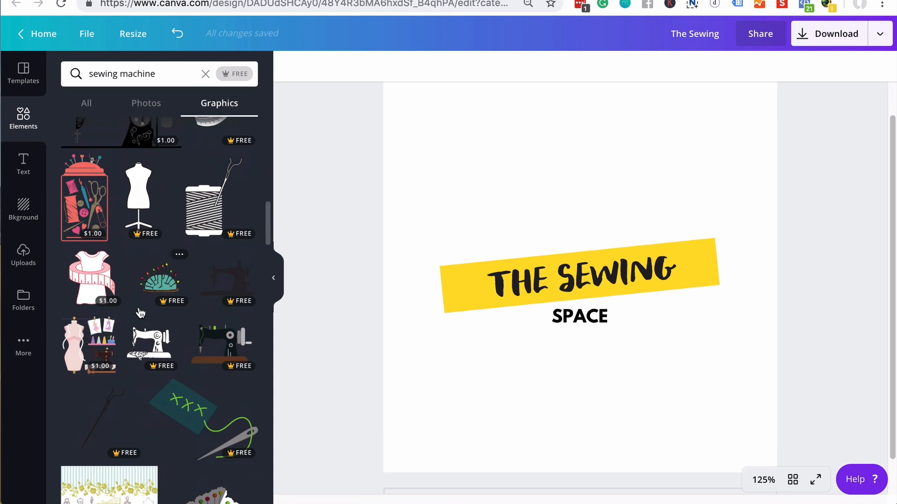
scroll(141, 313, "down", 4)
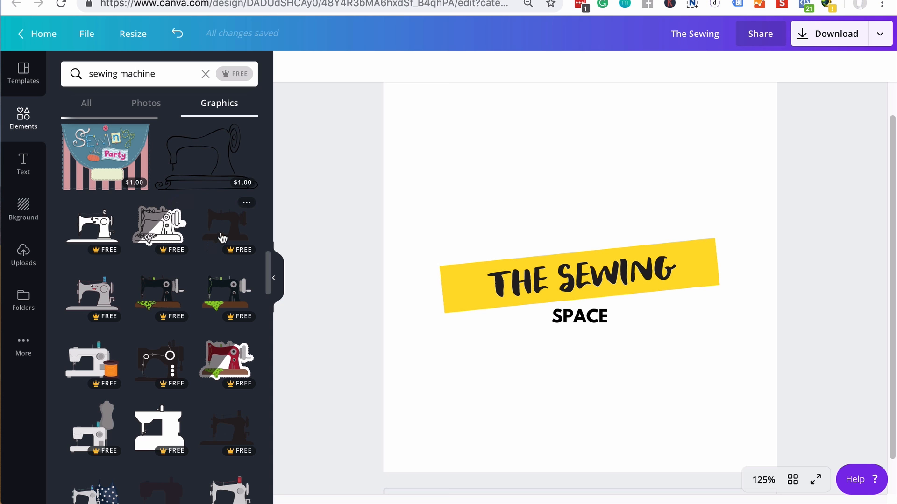
left_click(233, 236)
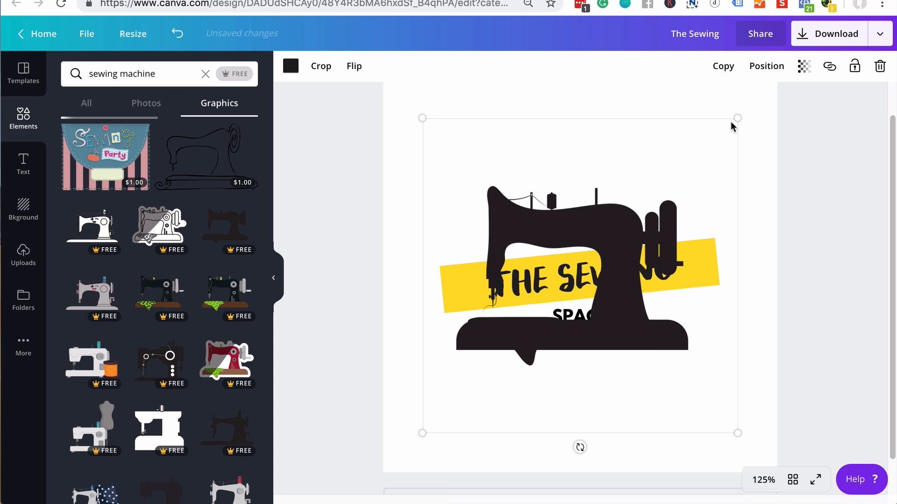
Shrink the sewing machine graphic to about 108 by 108 and place it over the yellow banner's lower-right end, beside SPACE.
left_click_drag(749, 125, 537, 327)
left_click_drag(489, 377, 701, 295)
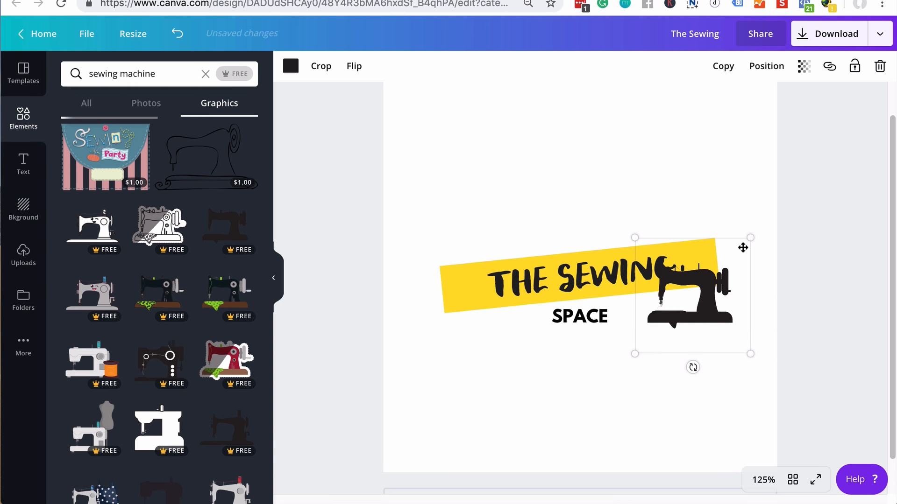
left_click_drag(758, 245, 724, 265)
left_click_drag(700, 295, 709, 314)
left_click_drag(737, 347, 732, 344)
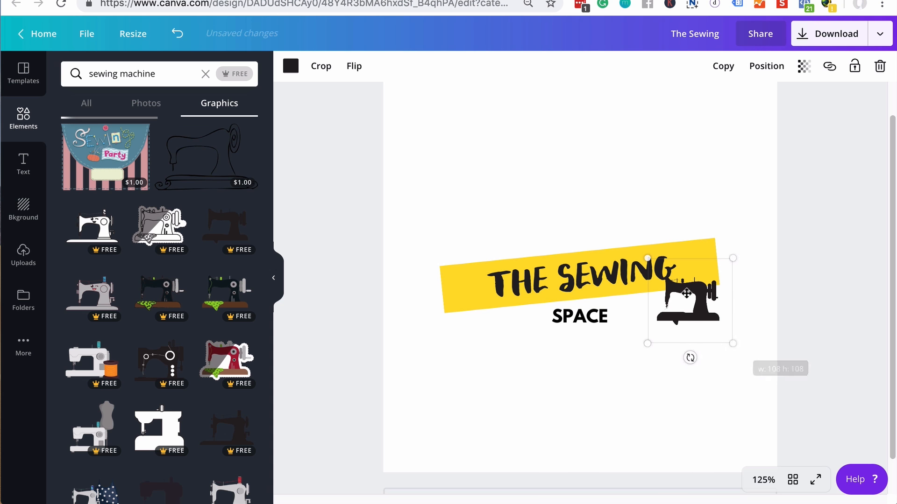
left_click_drag(686, 294, 691, 294)
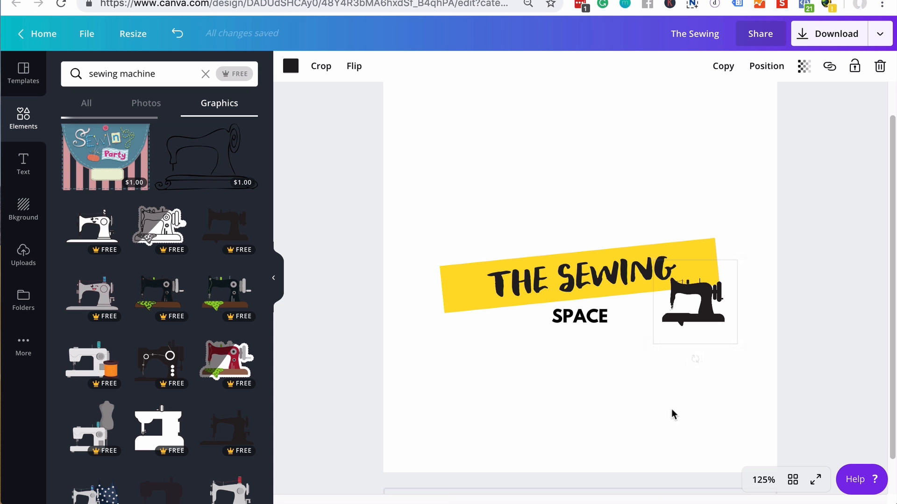
left_click(667, 445)
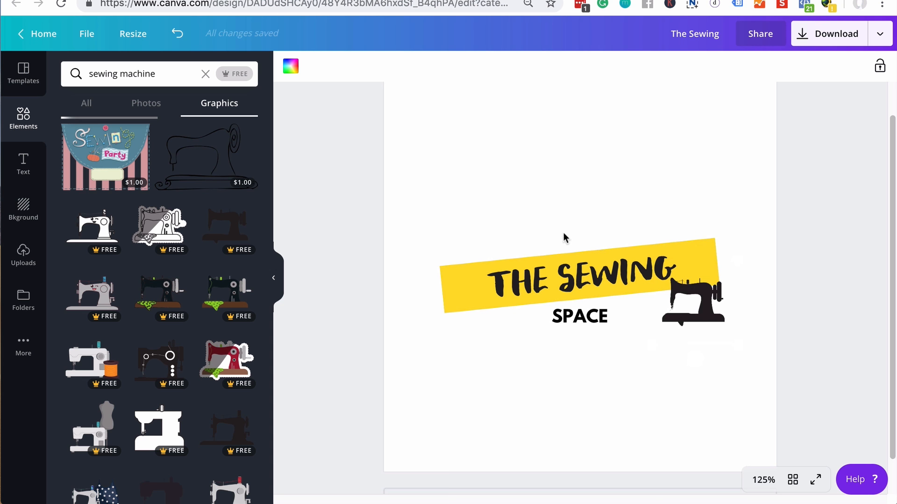
Add a second page and apply the Ramen Rose restaurant logo template to it.
scroll(566, 235, "up", 1)
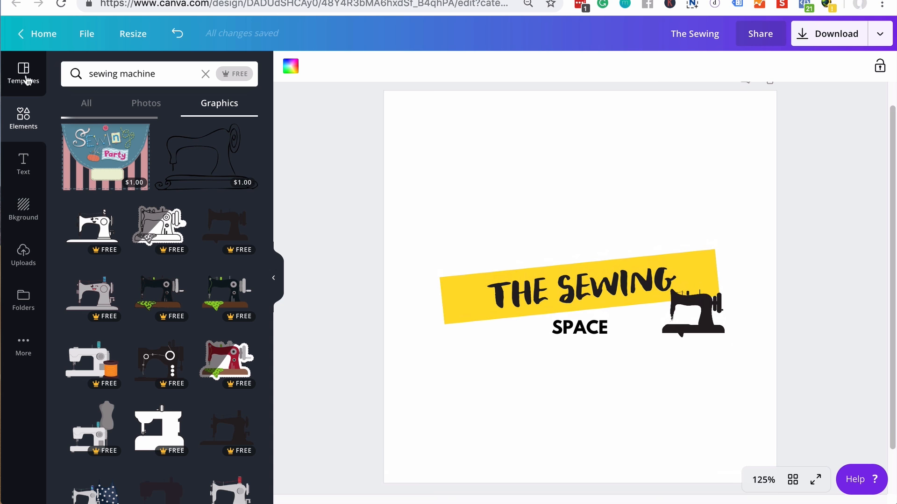
left_click(23, 72)
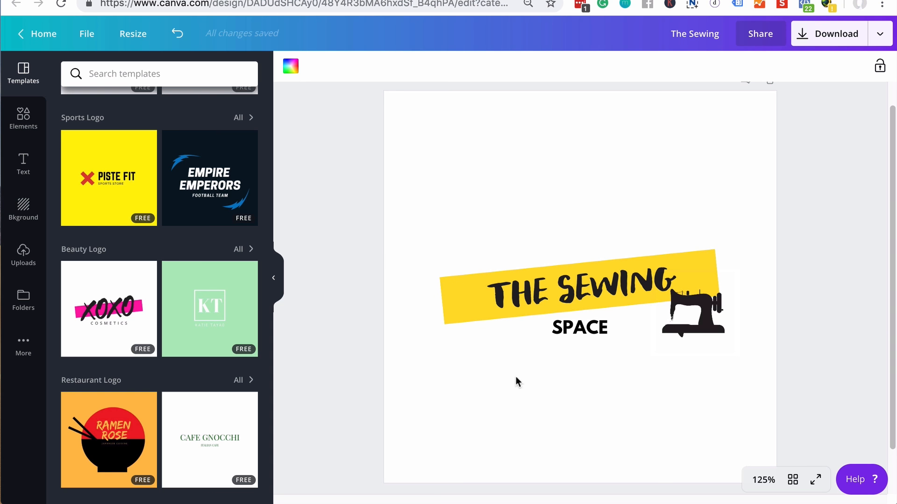
scroll(443, 402, "down", 2)
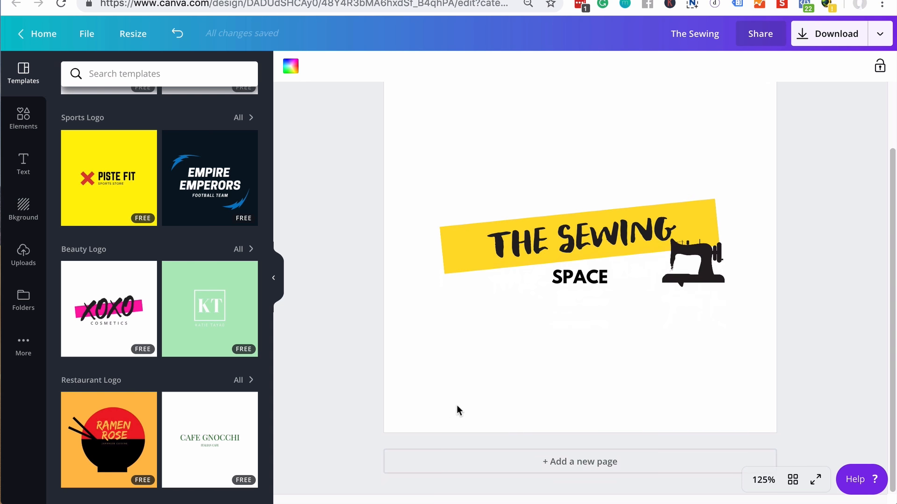
left_click(565, 462)
scroll(157, 374, "down", 3)
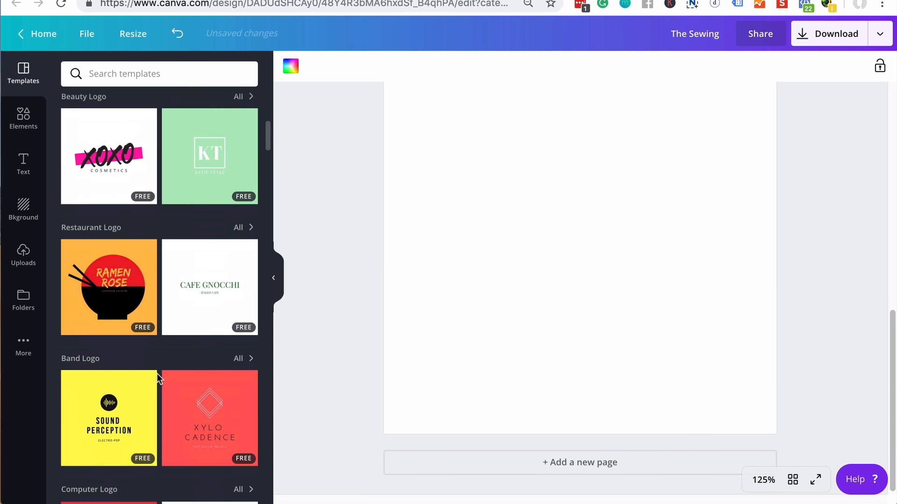
scroll(157, 373, "down", 1)
left_click(110, 266)
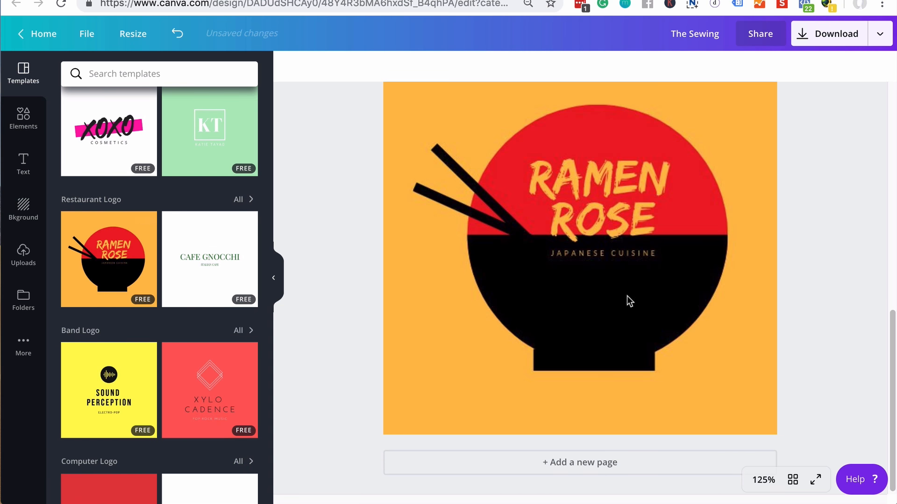
Set up the logo download as a PNG with a transparent background.
scroll(627, 299, "up", 8)
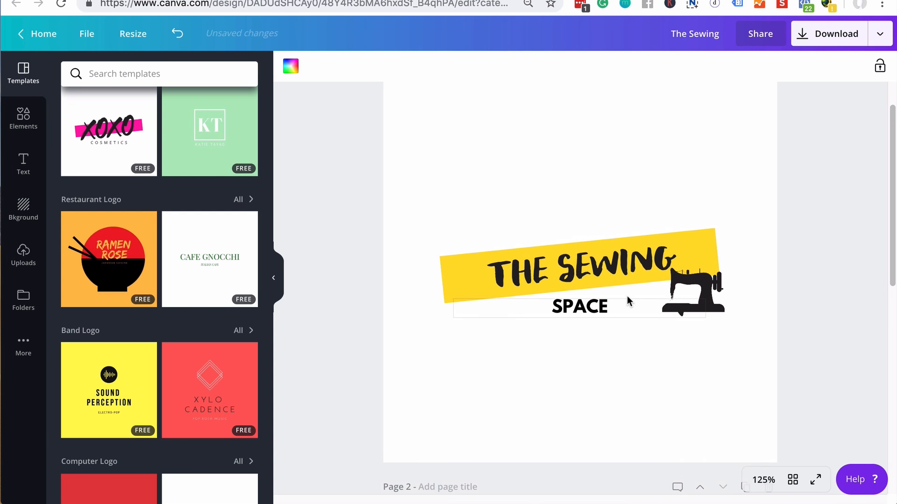
scroll(628, 296, "down", 8)
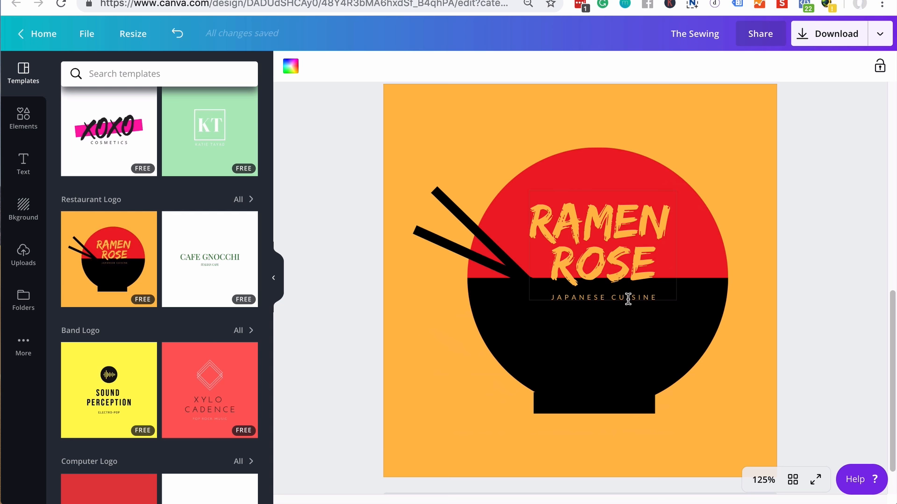
scroll(628, 299, "up", 8)
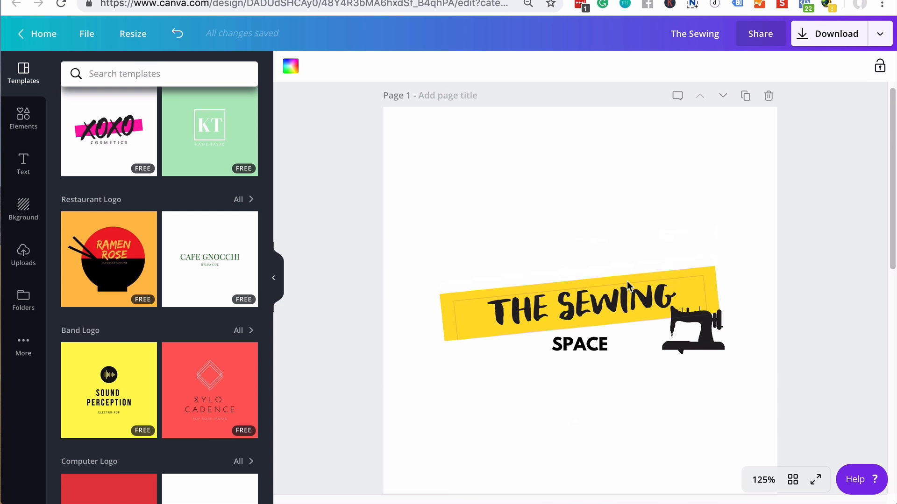
scroll(369, 146, "down", 1)
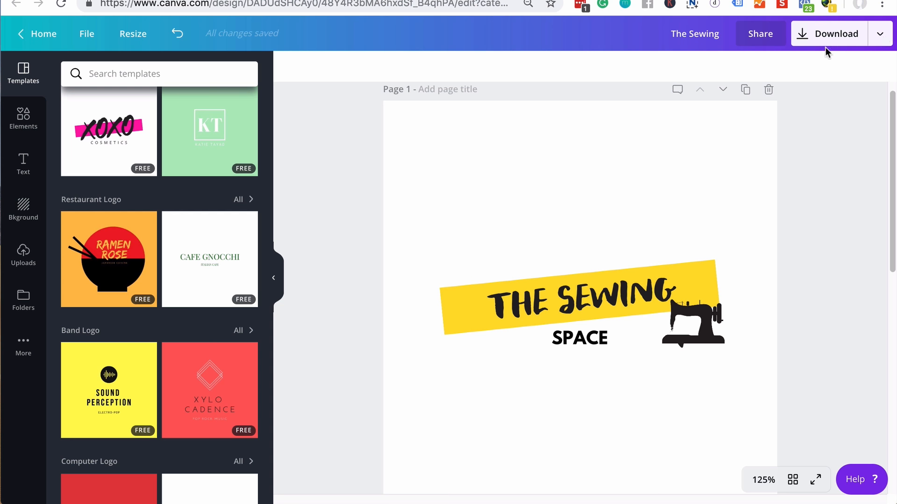
left_click(880, 34)
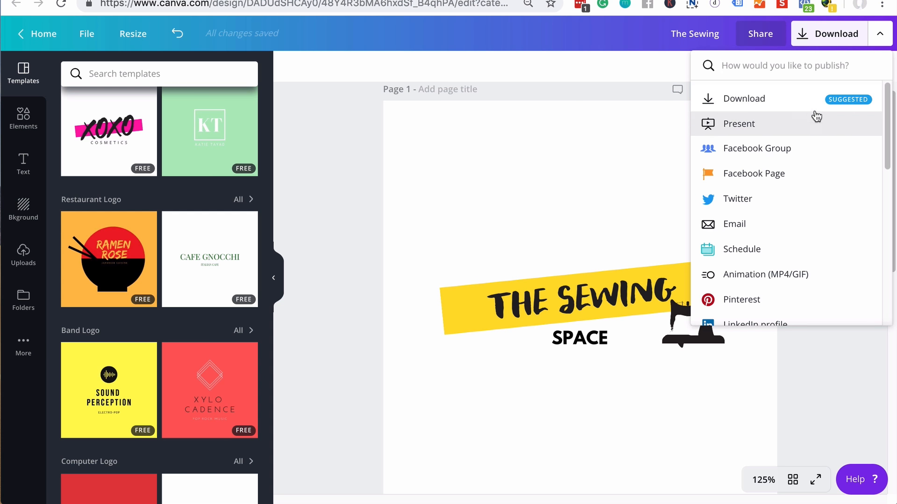
left_click(800, 97)
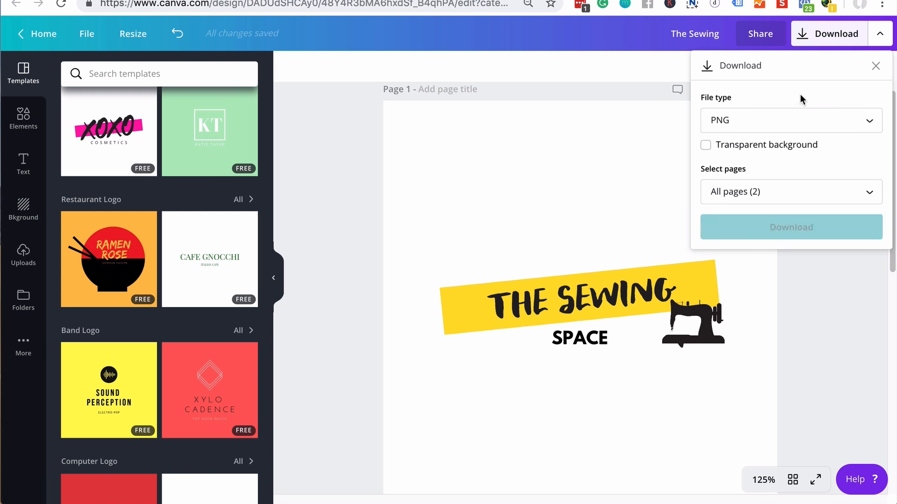
left_click(785, 134)
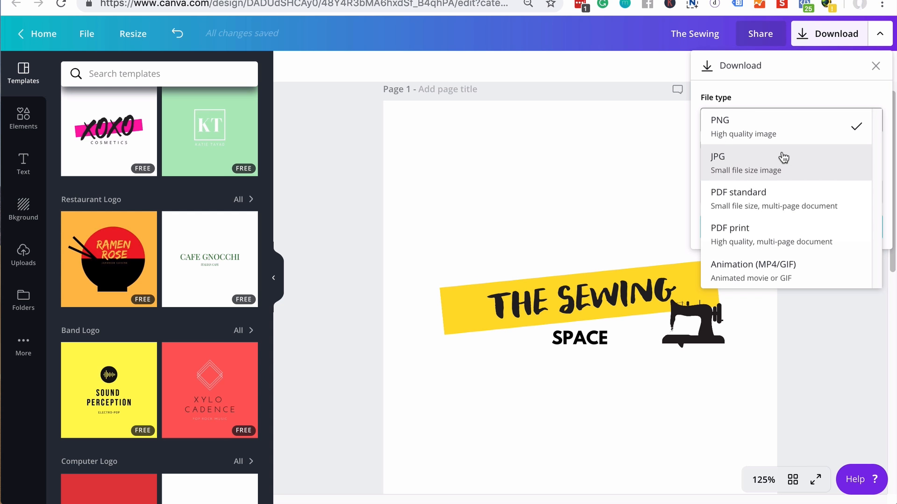
left_click(781, 137)
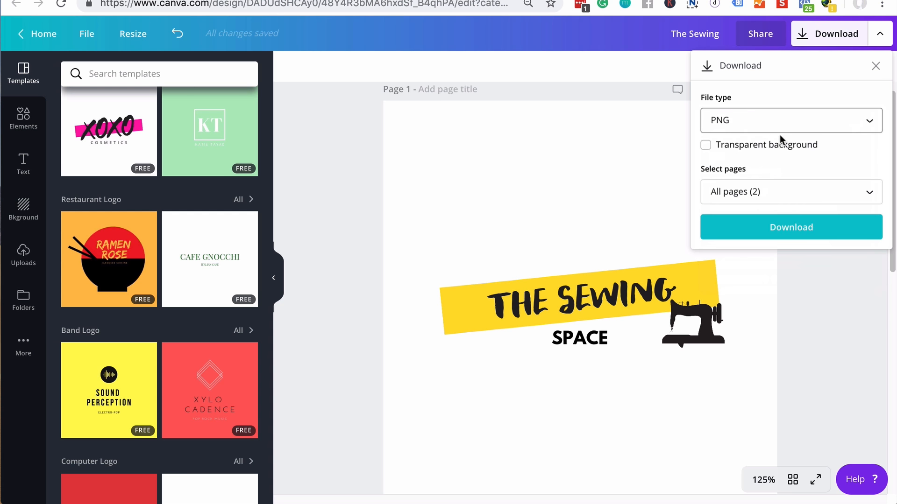
left_click(782, 149)
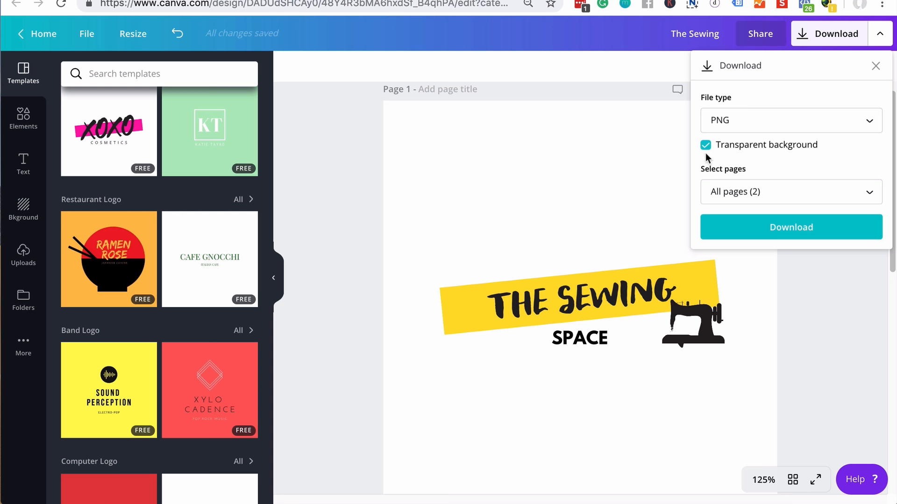
Download only page 1 of the design and open the downloaded The Sewing.png.
left_click(777, 195)
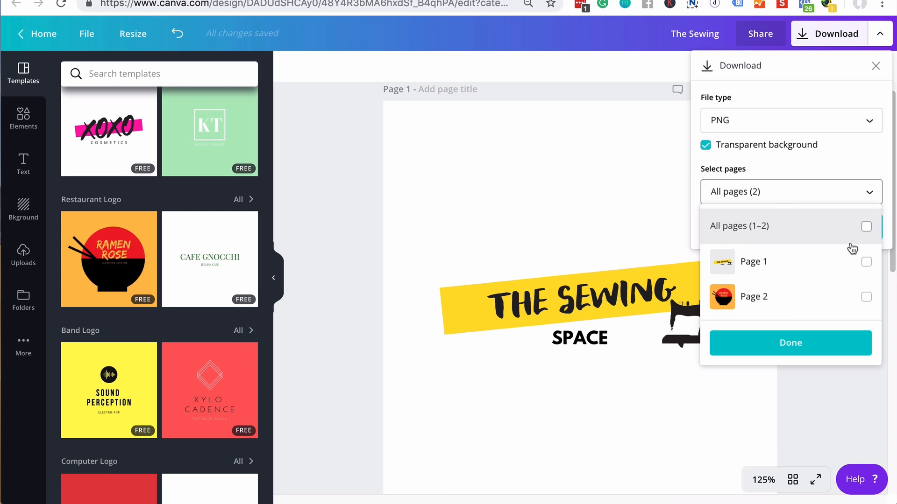
left_click(866, 263)
left_click(824, 344)
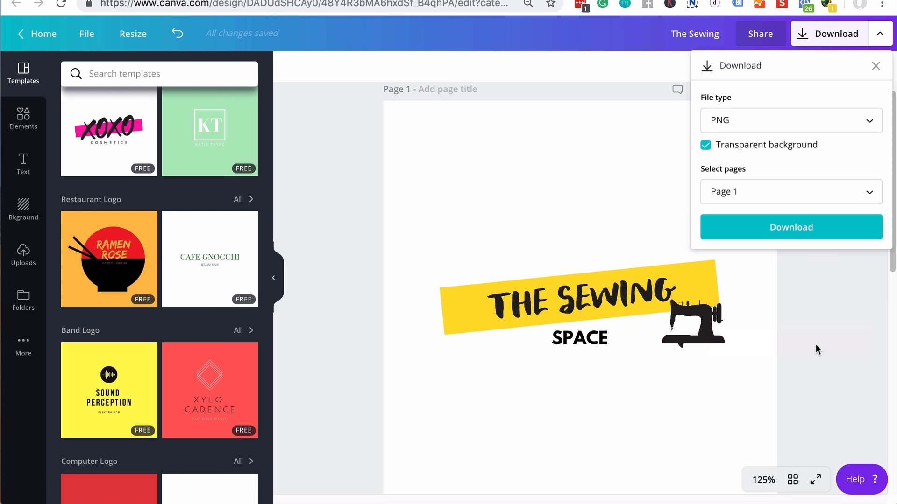
left_click(795, 220)
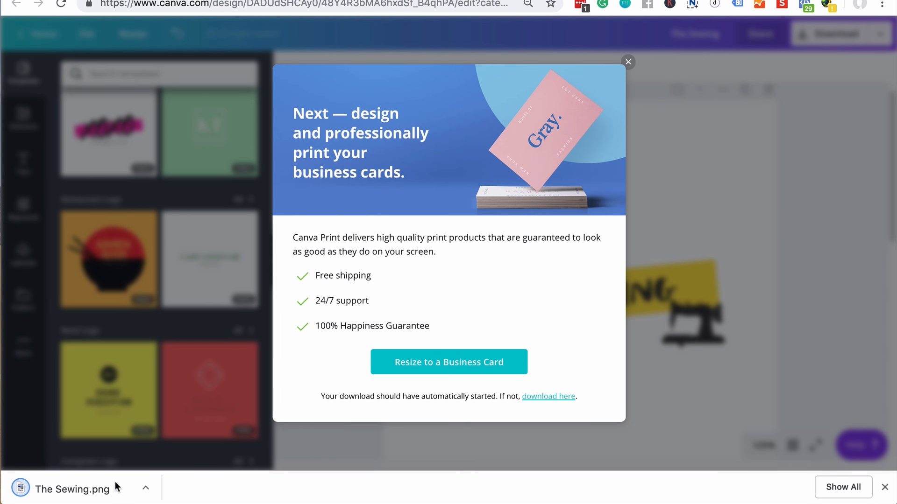
left_click(70, 489)
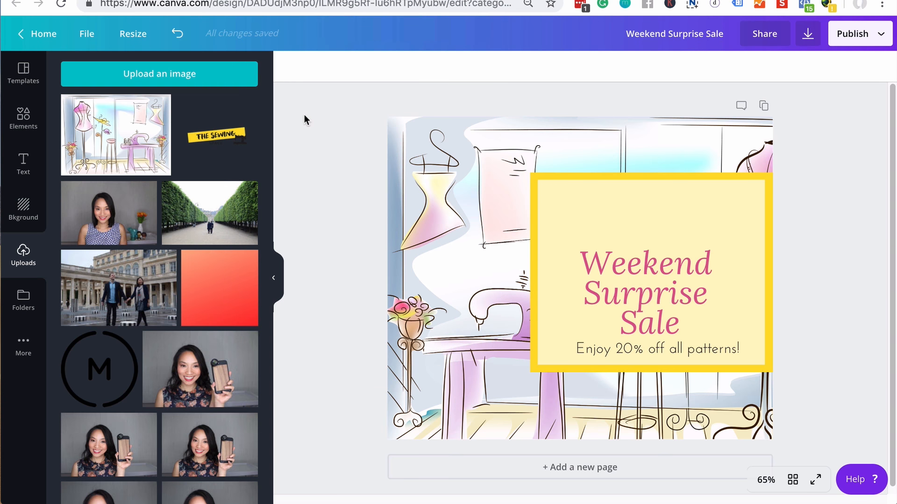
Add the uploaded The Sewing Space logo to the Weekend Surprise Sale design, scaled down and placed above the headline inside the yellow box.
left_click(217, 148)
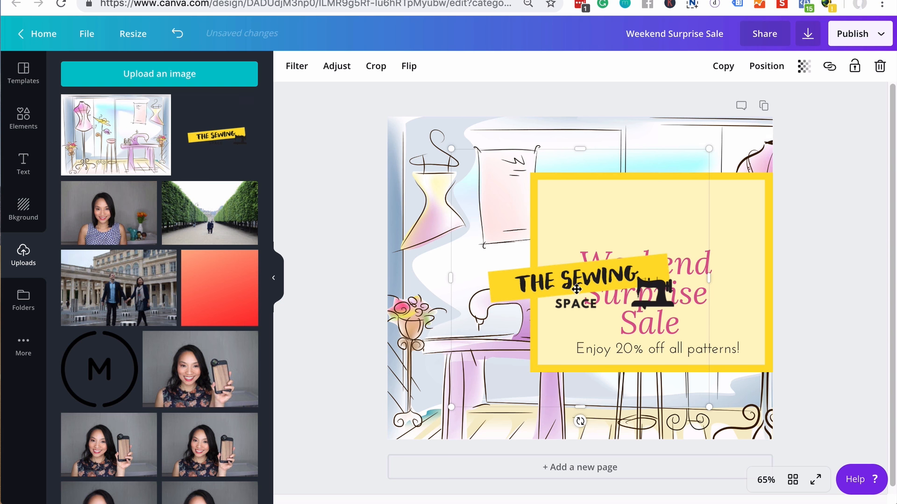
left_click_drag(572, 289, 649, 227)
left_click_drag(794, 346, 746, 286)
left_click_drag(679, 188, 670, 210)
left_click(870, 329)
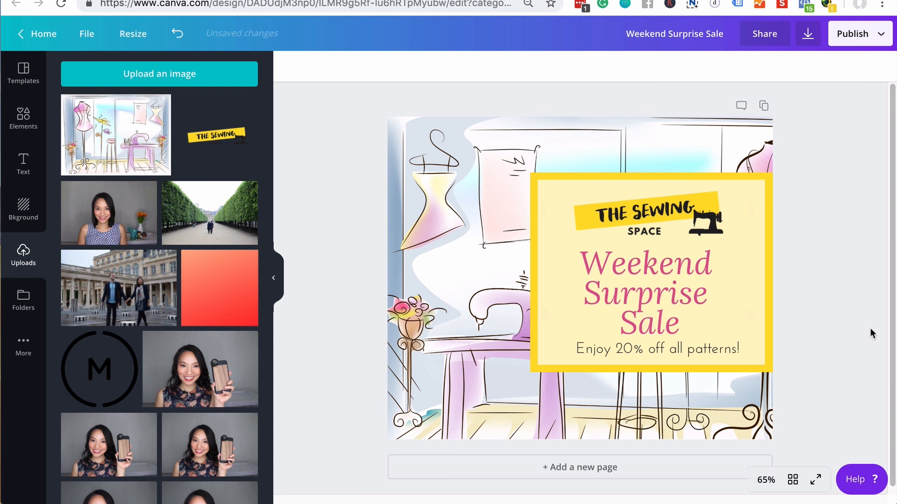